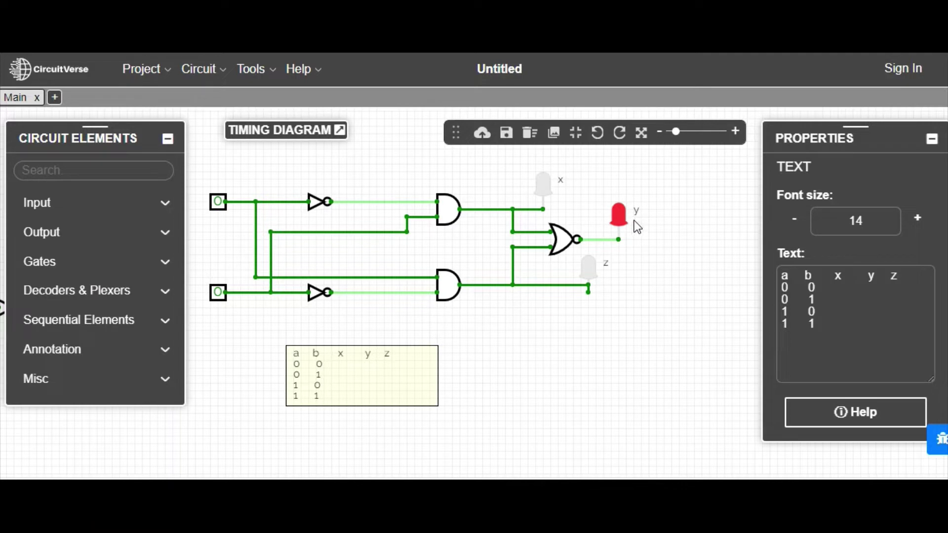
- Enter outputs x=0, y=1, z=0 on the truth table's a=0, b=0 row
left_click(823, 289)
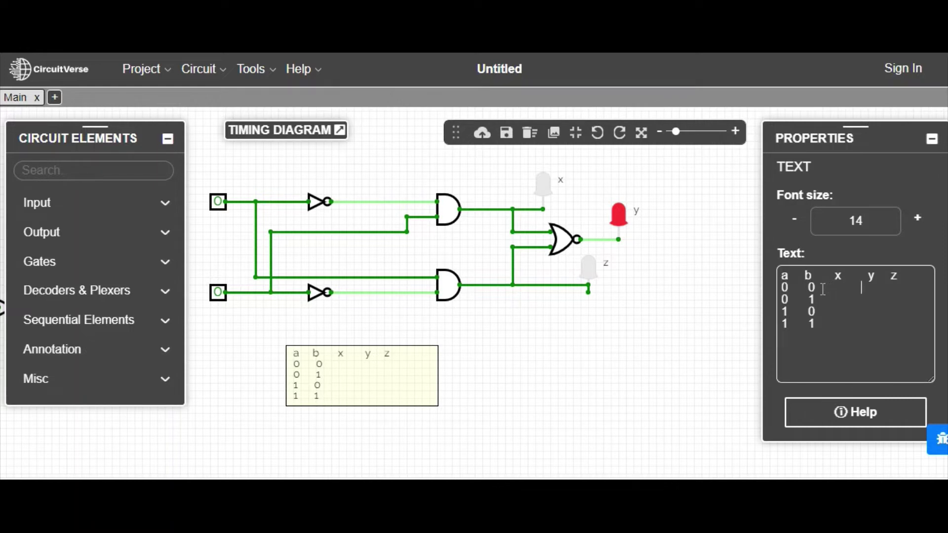
type("1    0")
key("Left")
key("Left")
key("Left")
key("Left")
key("Left")
key("Left")
type("0")
- Switch input b to 1 and record x=1, y=0, z=0 on the a=0, b=1 row
left_click(216, 295)
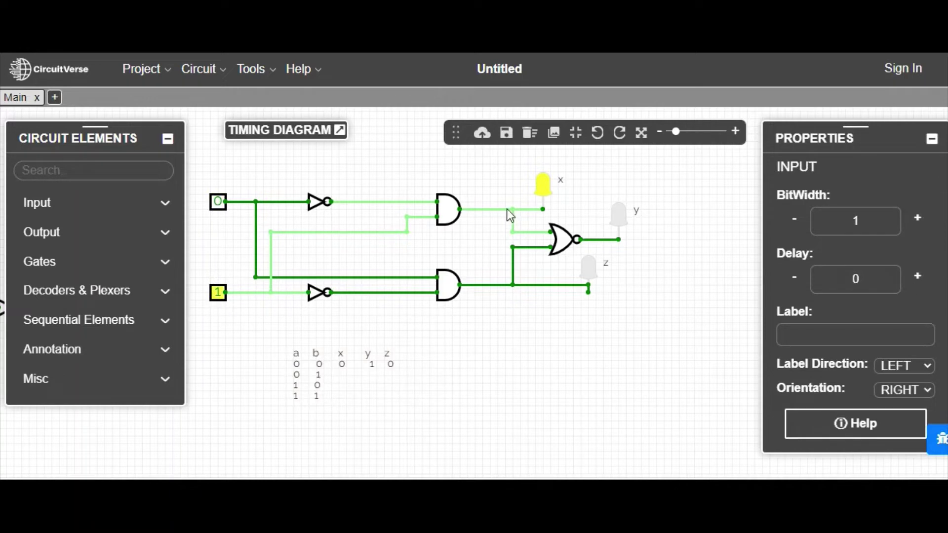
left_click(352, 363)
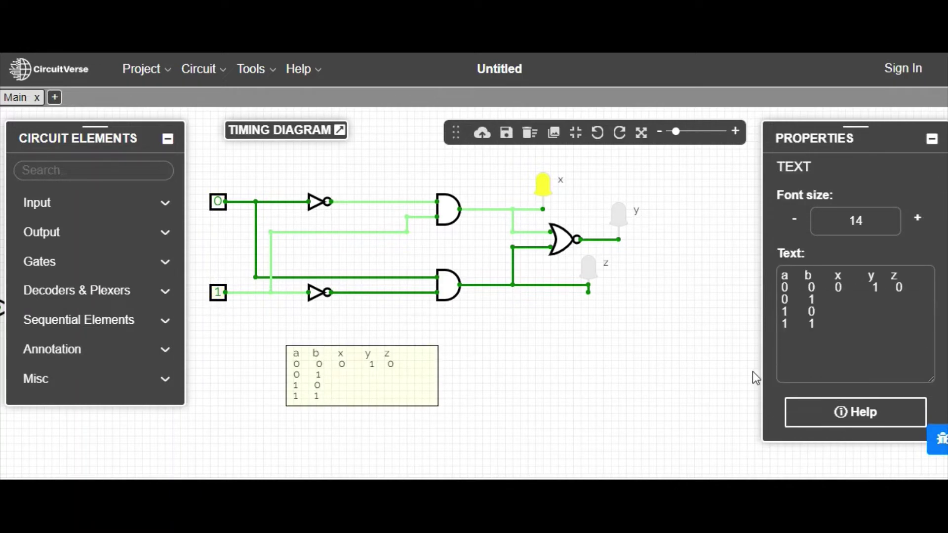
left_click(818, 301)
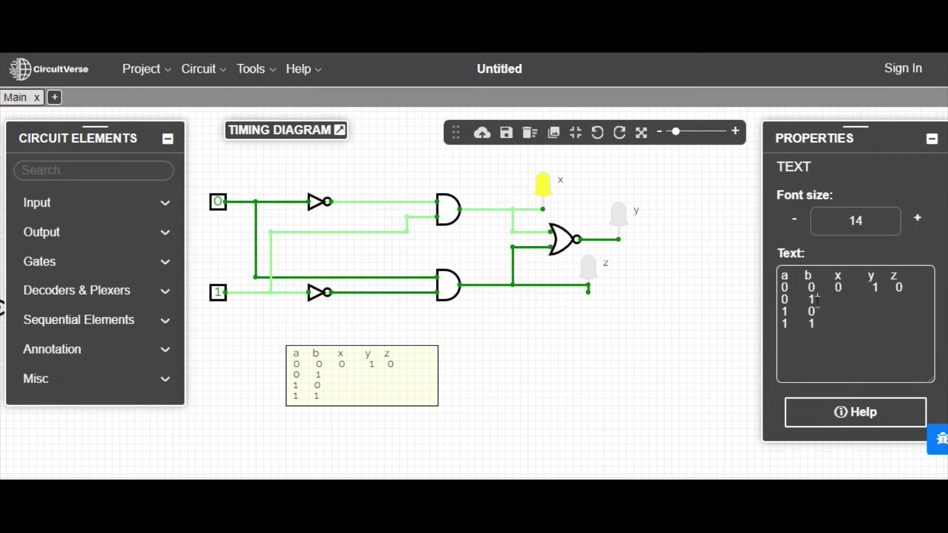
type("1       0    0")
- Set b to 0 and a to 1, then type 0 0 1 on the a=1, b=0 row
left_click(218, 292)
left_click(218, 202)
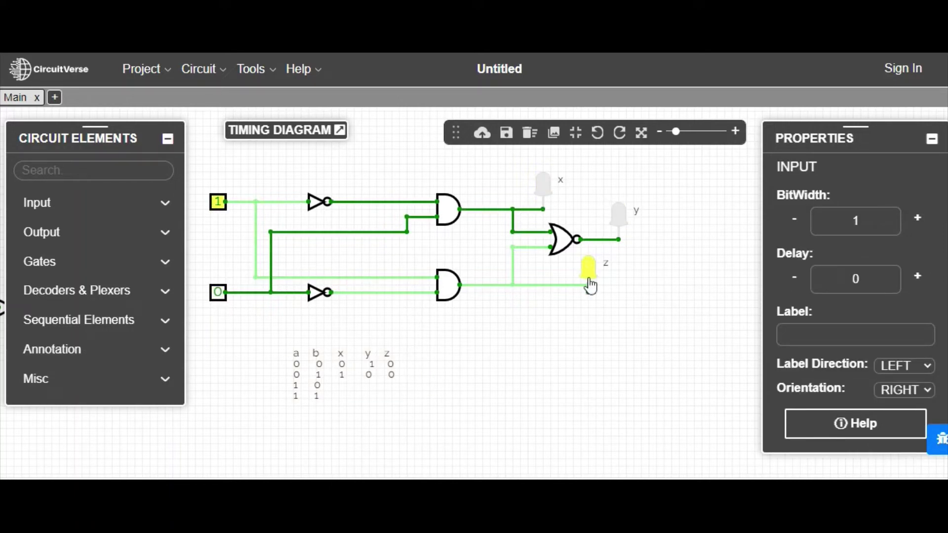
left_click(360, 372)
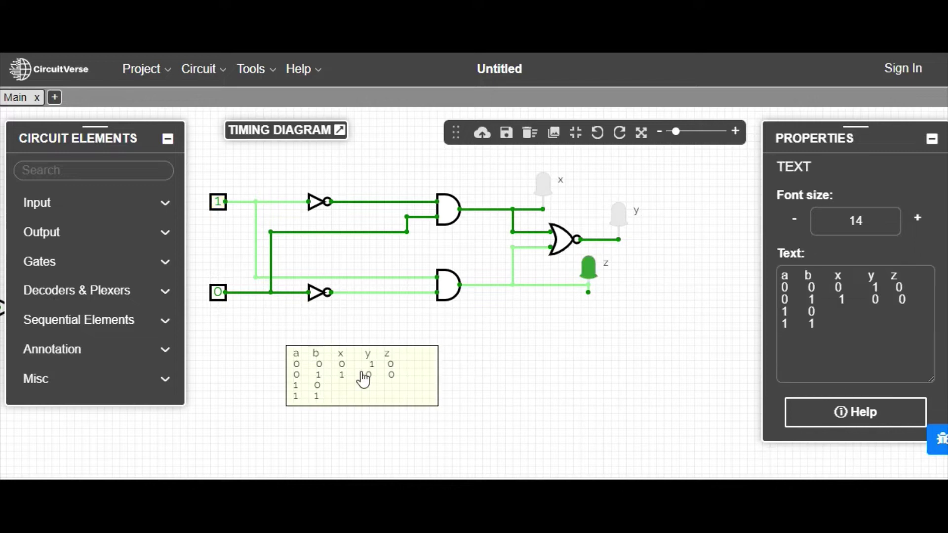
left_click(828, 310)
type("0")
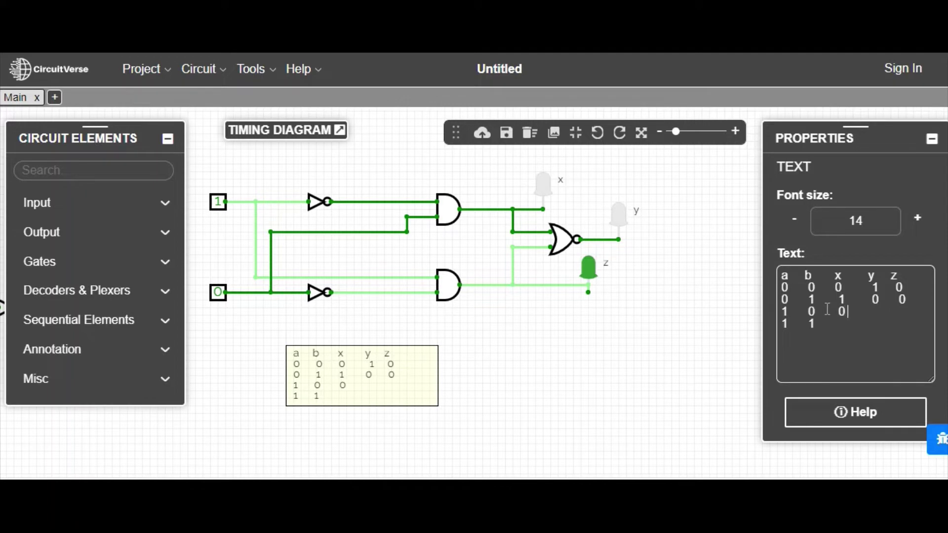
type("    0        0     1")
- Switch b to 1 and type 0 1 0 on the truth table's a=1, b=1 row
left_click(217, 295)
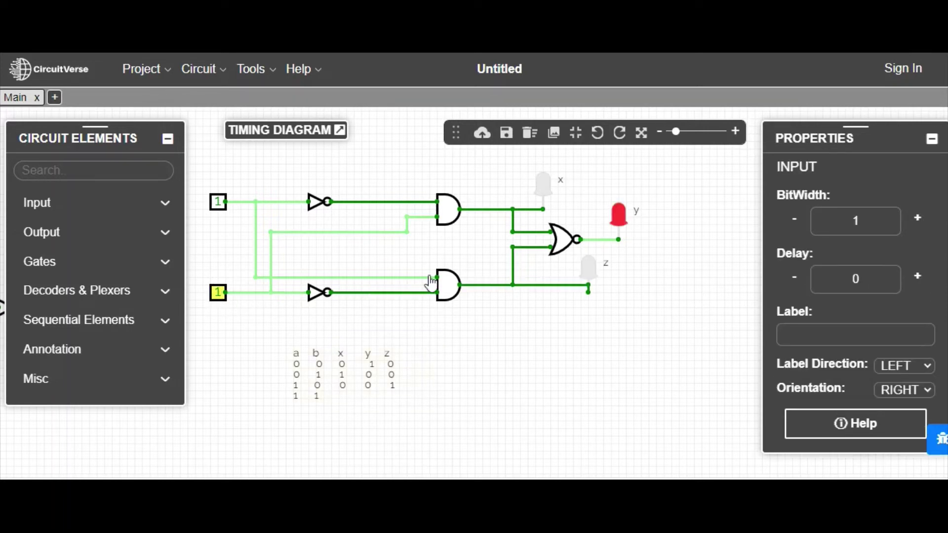
left_click(349, 387)
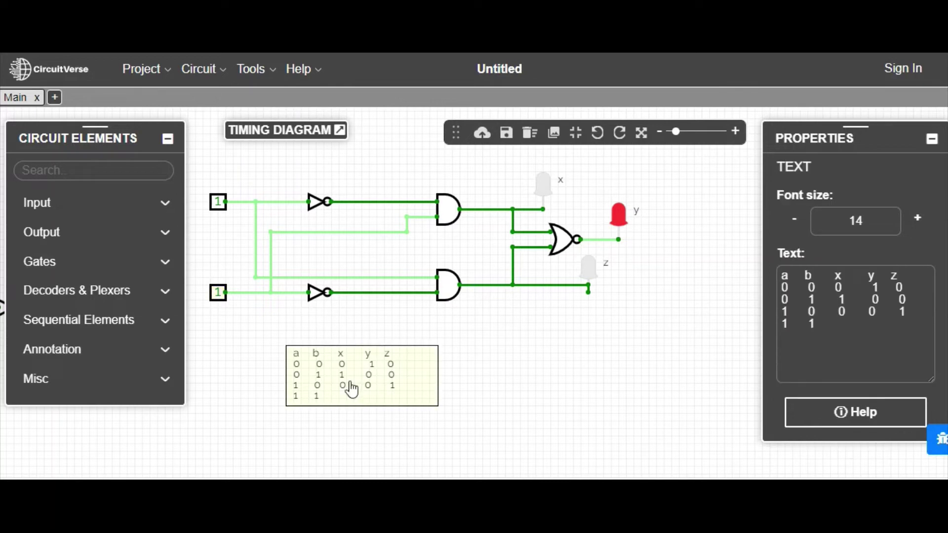
left_click(820, 322)
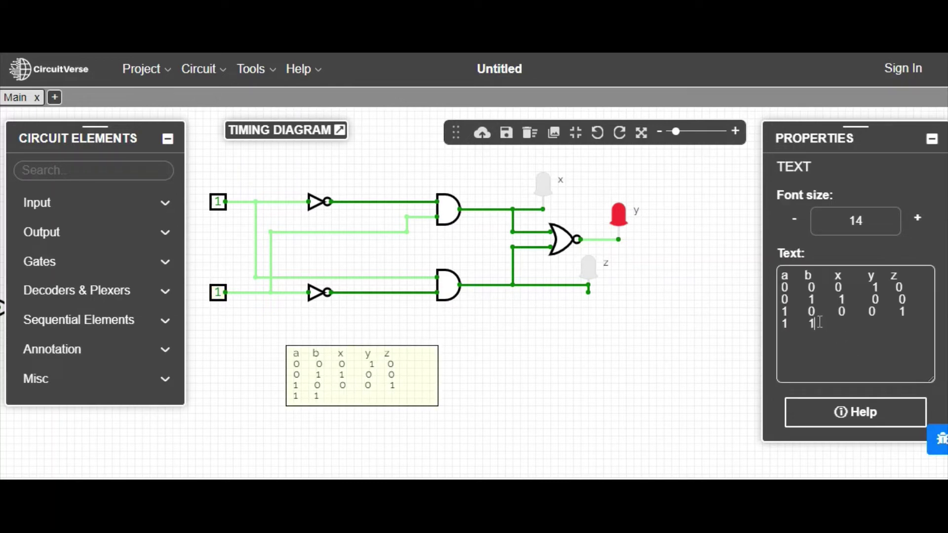
type("0       1    0")
- Drag the z wire's end node slightly downward to add a short segment
left_click_drag(588, 286, 589, 292)
- Label the x output LED as x=a'b
left_click(544, 192)
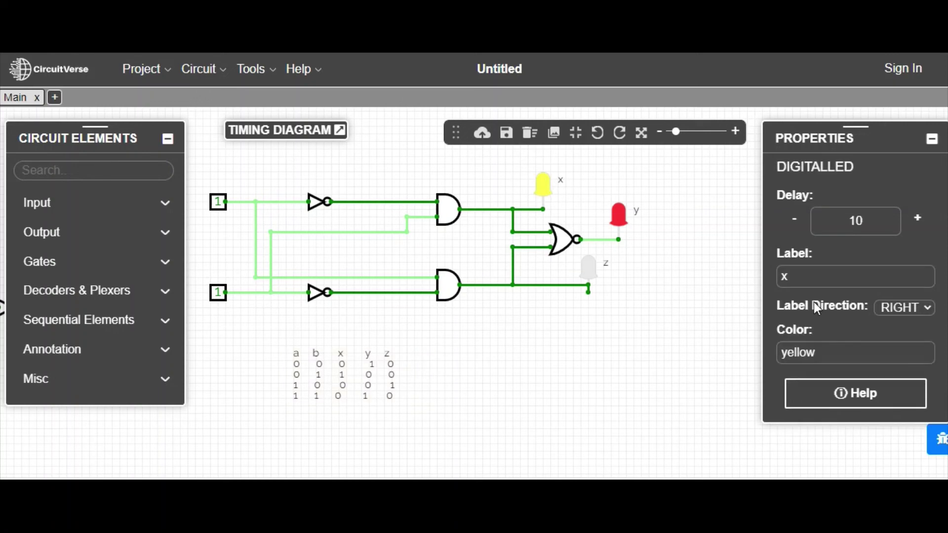
left_click(801, 275)
type("=")
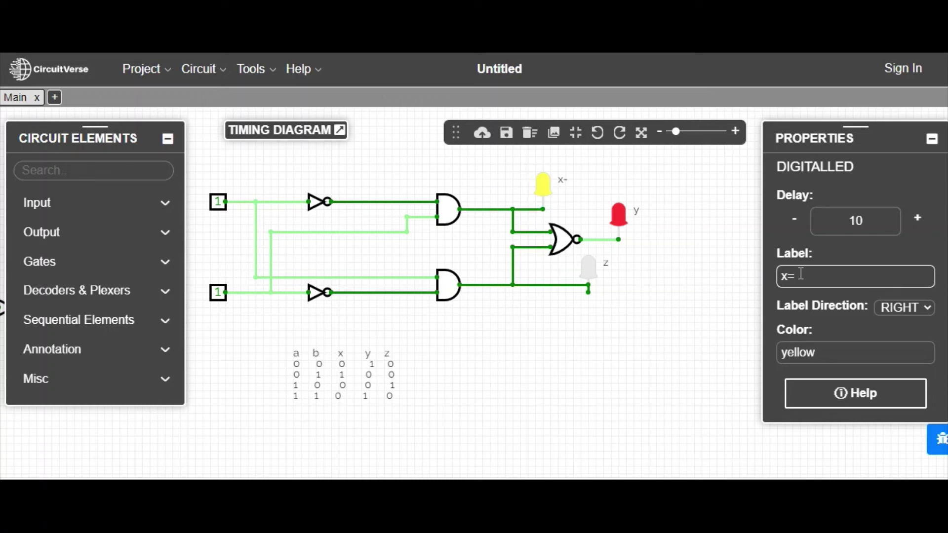
type("a'b")
- Label the y output LED as y=a'b'+ab
left_click(619, 218)
left_click(800, 273)
type("=")
type("a'b'")
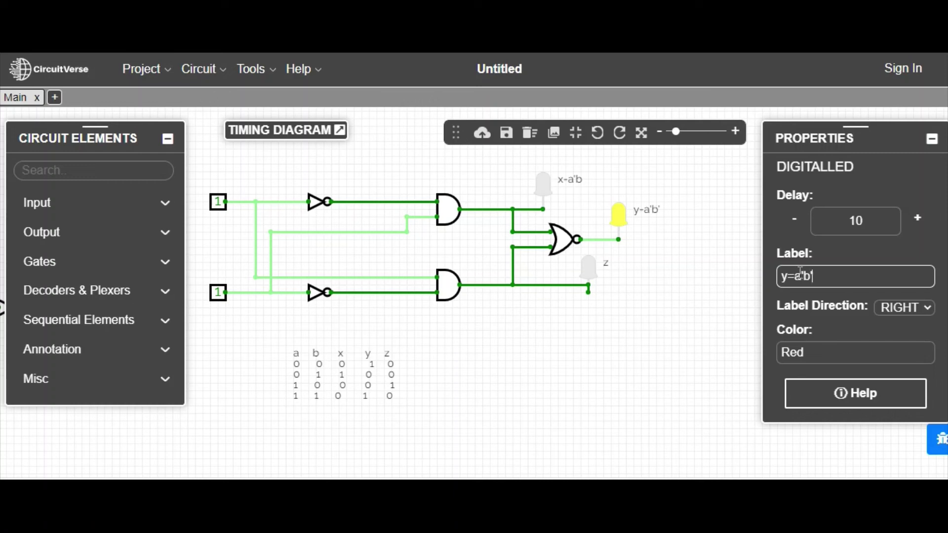
type("+ab")
- Give the z output LED the label z=ab' and deselect it
left_click(588, 269)
left_click(803, 276)
type("=")
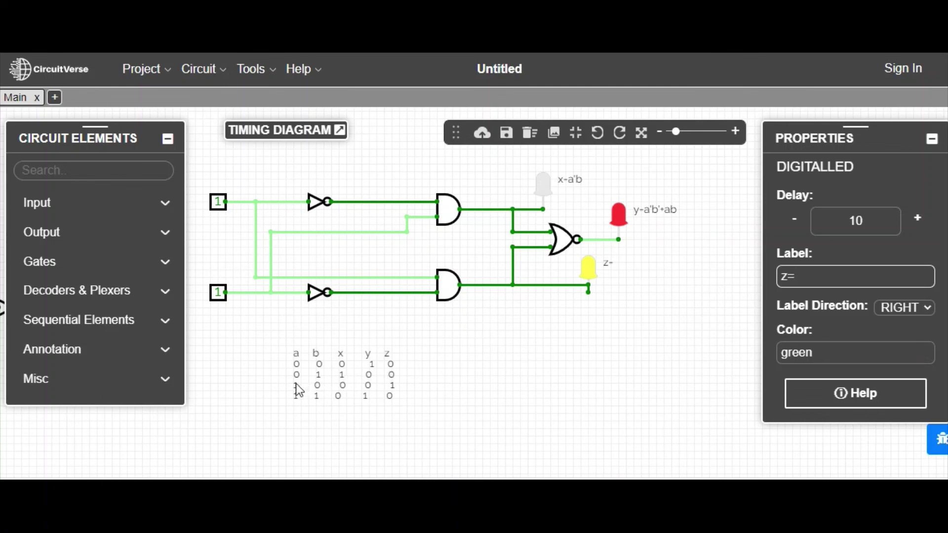
type("ab'")
left_click(683, 341)
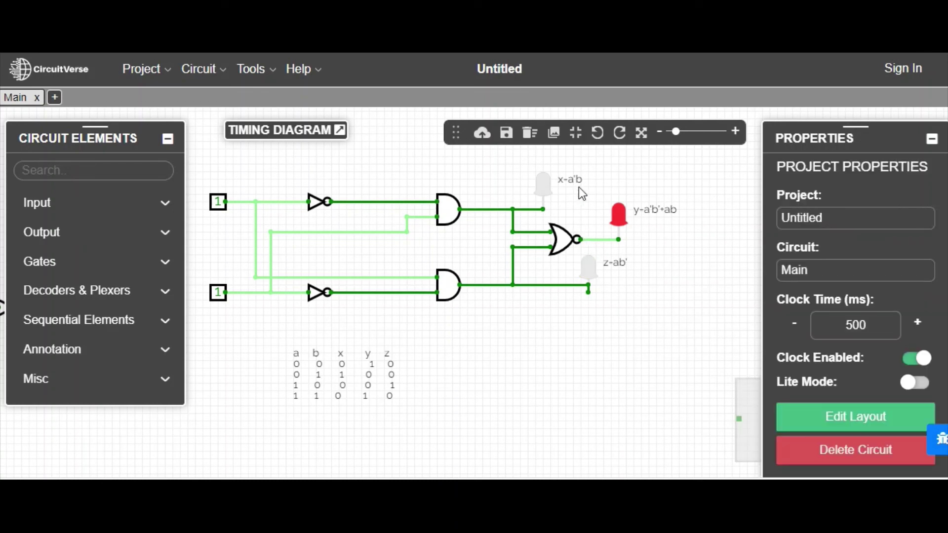